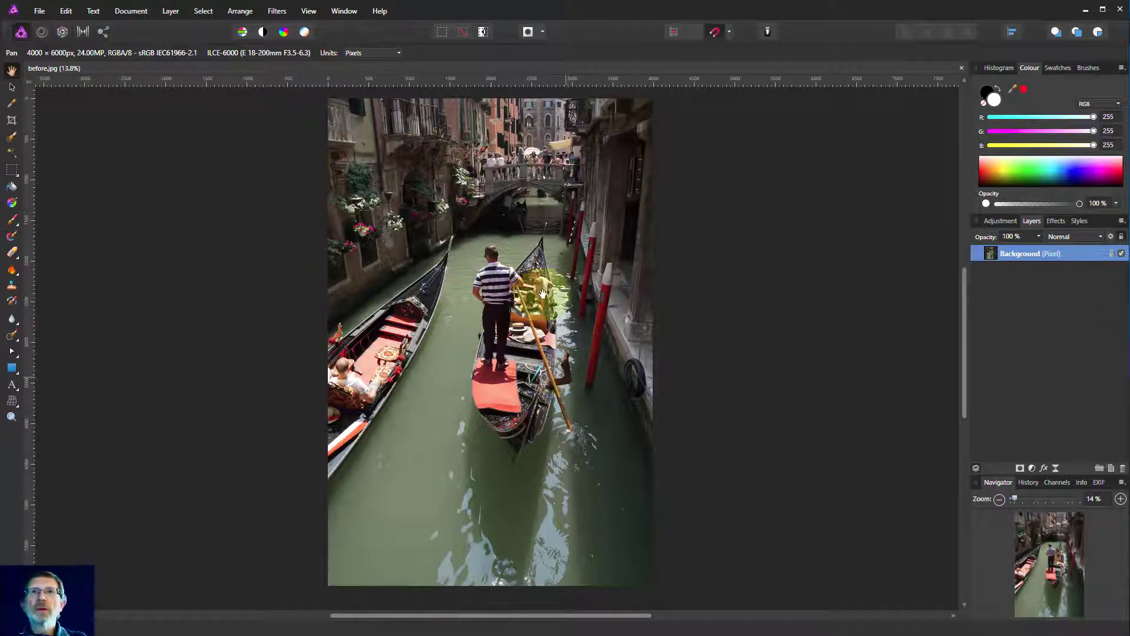
- Zoom from 13.8% to about 128.7% onto the gondolier's striped shirt and oar pole
scroll(532, 342, up, 1)
scroll(533, 342, up, 5)
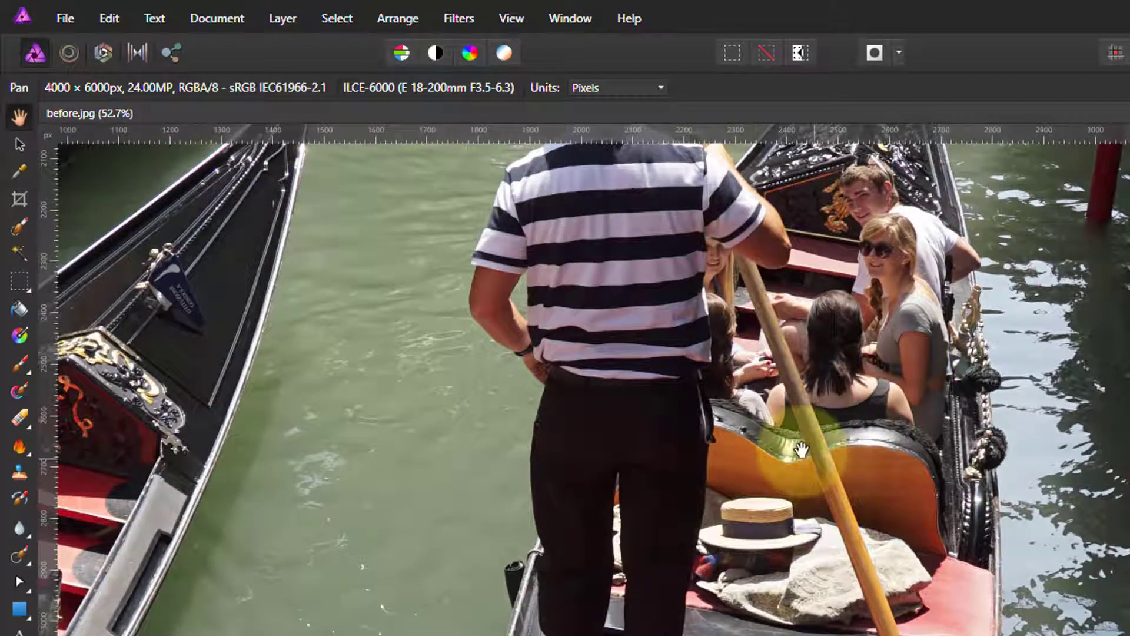
scroll(761, 415, up, 2)
scroll(766, 424, up, 2)
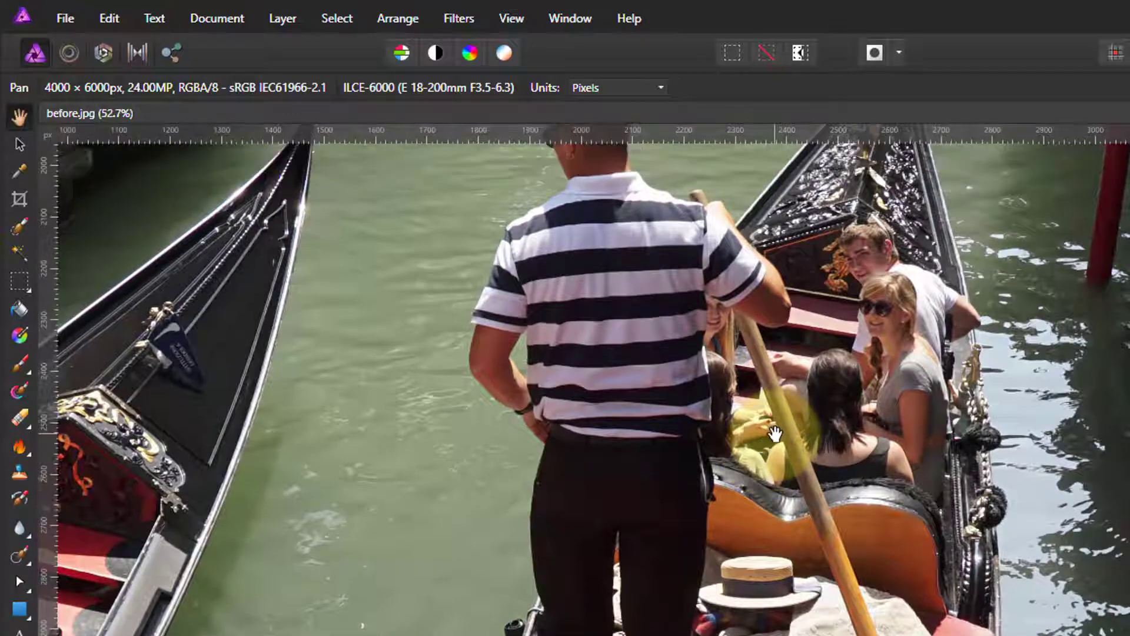
scroll(743, 394, up, 3)
scroll(740, 393, up, 1)
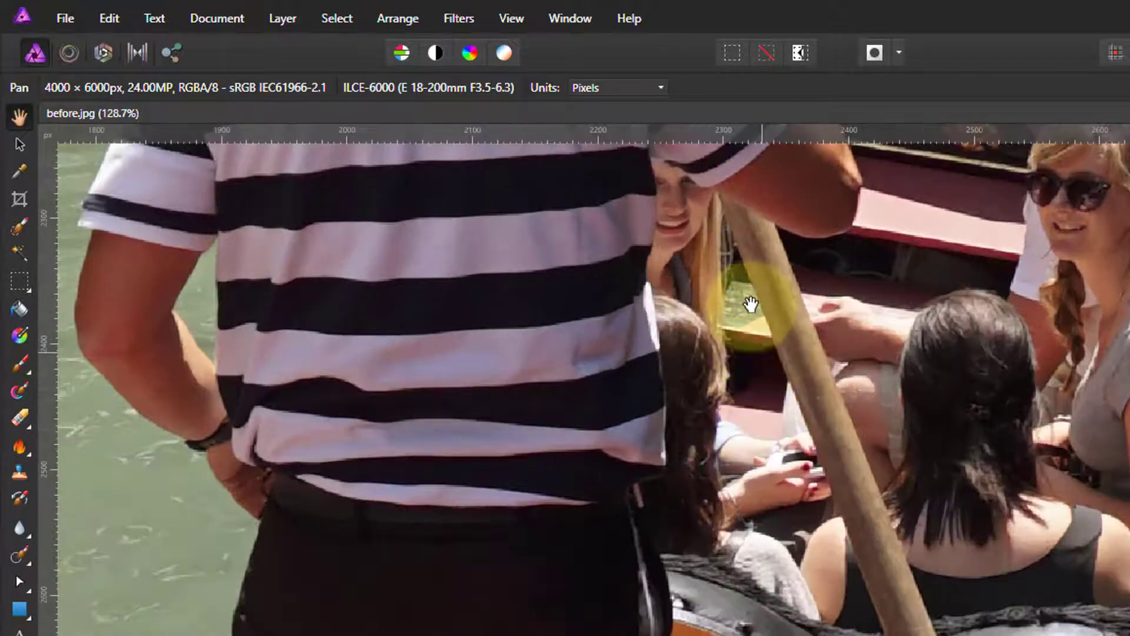
scroll(721, 327, down, 1)
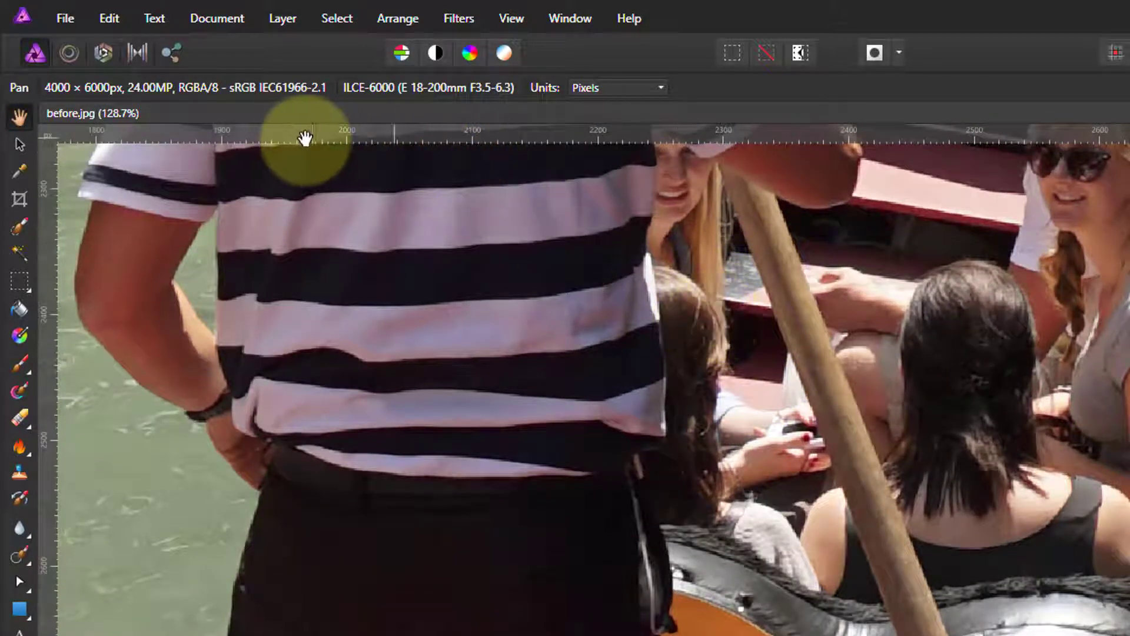
- Brush a rough selection down the oar pole using a narrower Selection Brush with Snap to edges on
click(18, 223)
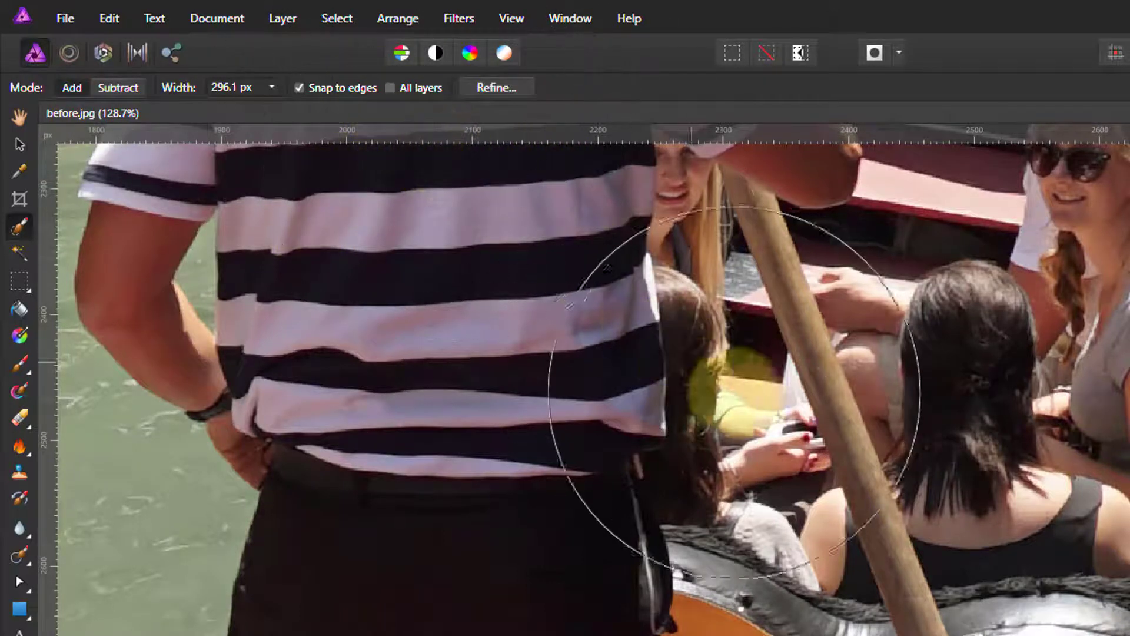
key(bracketleft)
key(bracketleft)
key(bracketleft)
key(bracketleft)
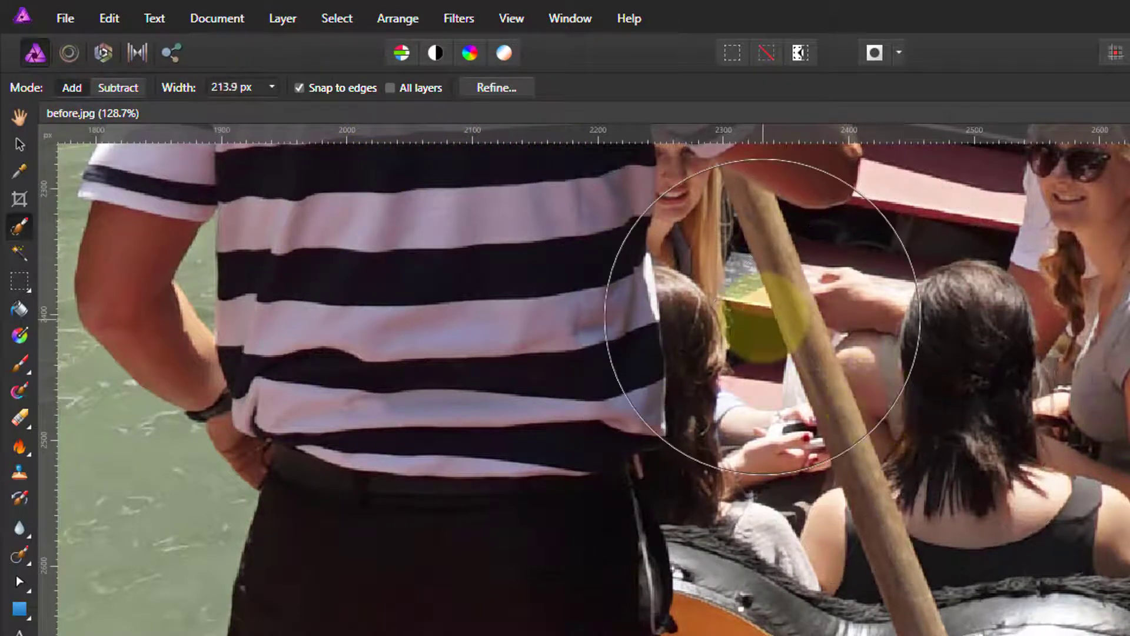
key(bracketleft)
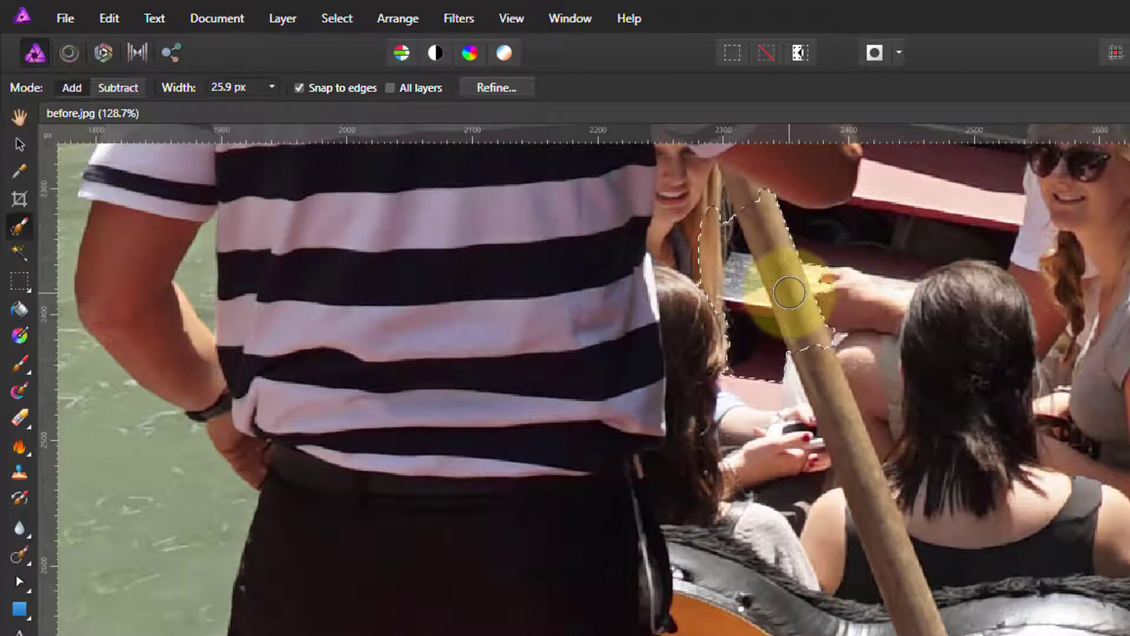
mouse_move(798, 299)
mouse_down()
mouse_move(839, 412)
mouse_move(889, 479)
mouse_move(884, 530)
mouse_move(899, 563)
mouse_move(907, 554)
mouse_move(726, 171)
mouse_move(978, 538)
mouse_move(997, 548)
mouse_move(858, 416)
mouse_move(853, 459)
mouse_move(813, 393)
mouse_move(682, 298)
mouse_move(686, 328)
mouse_move(670, 345)
mouse_up()
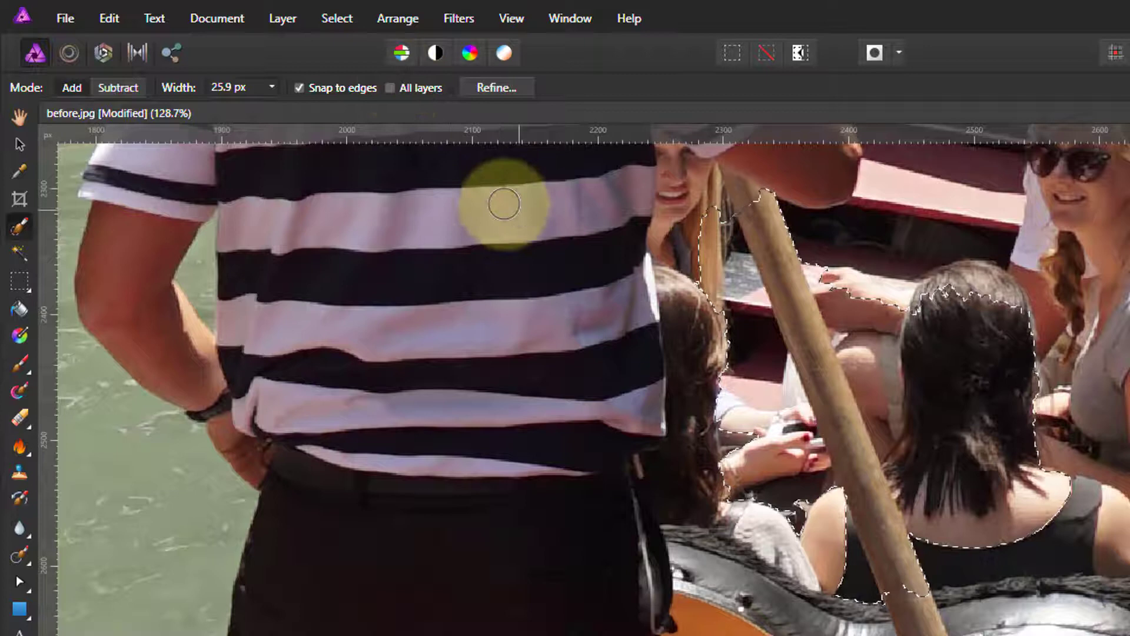
- Deselect everything, enlarge the selection brush and turn off Snap to edges
click(341, 21)
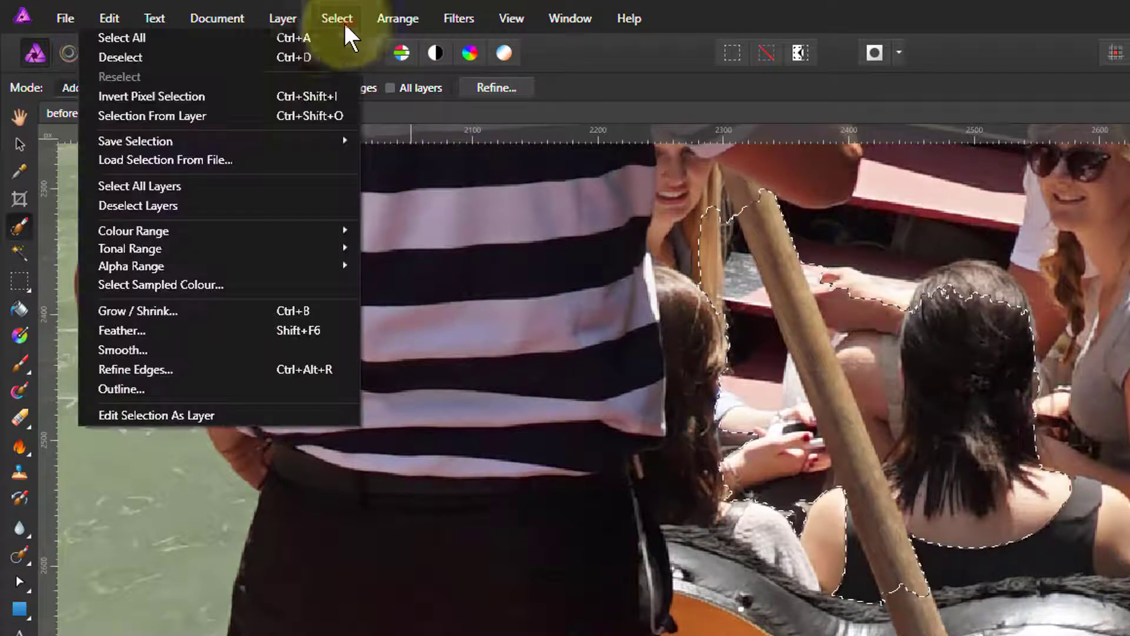
click(255, 52)
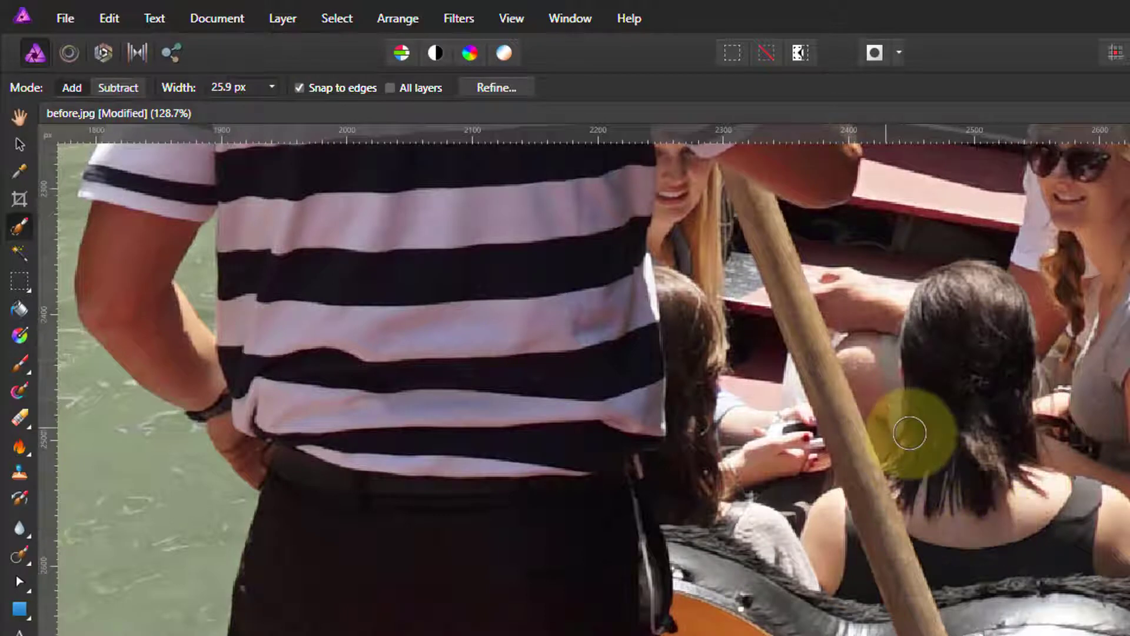
key(bracketright)
key(bracketright)
key(bracketright)
key(bracketright)
key(bracketright)
key(bracketright)
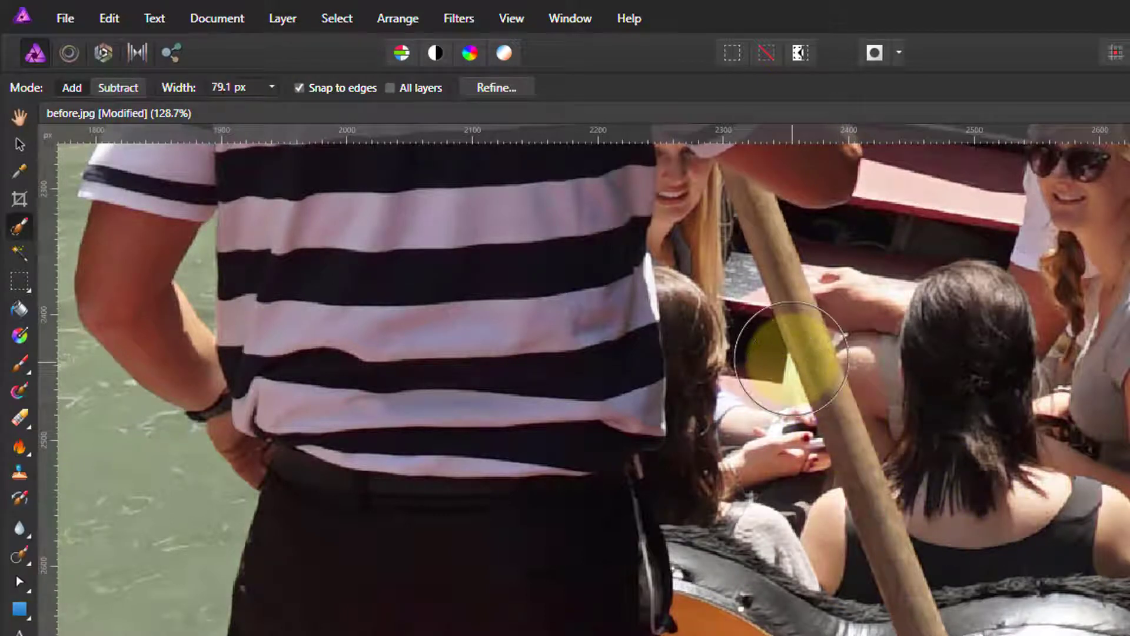
click(300, 87)
- Paint a broad band selection along the whole oar down to the gondola's side
mouse_move(621, 294)
mouse_down()
mouse_move(746, 297)
mouse_move(778, 252)
mouse_move(752, 202)
mouse_up()
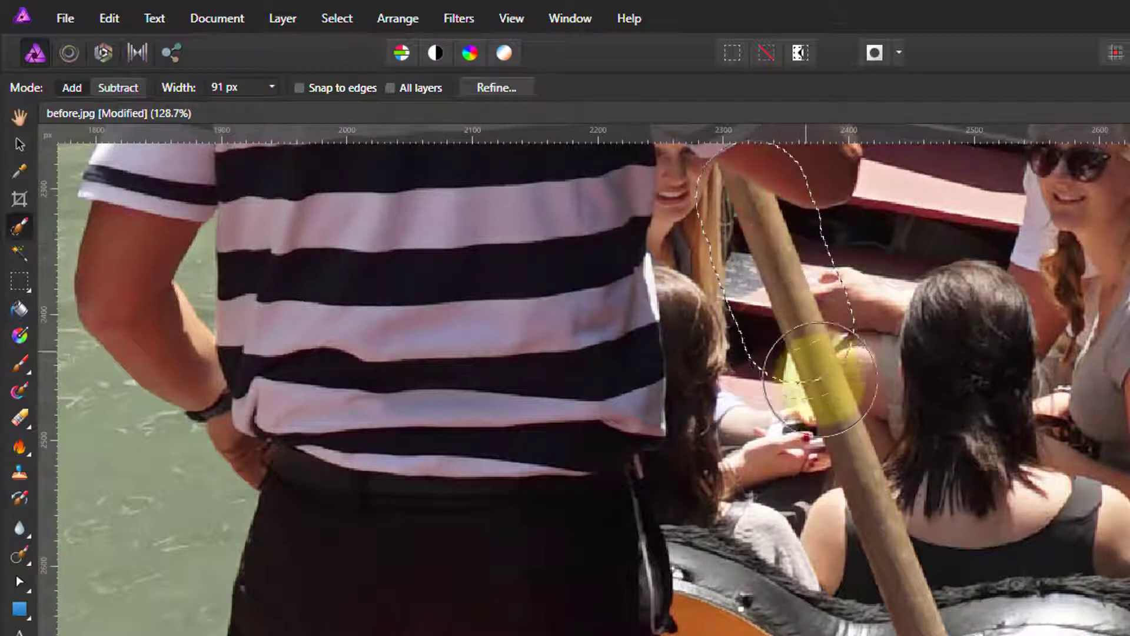
mouse_move(820, 380)
mouse_down()
mouse_move(897, 497)
mouse_move(900, 515)
mouse_move(888, 489)
mouse_move(899, 589)
mouse_up()
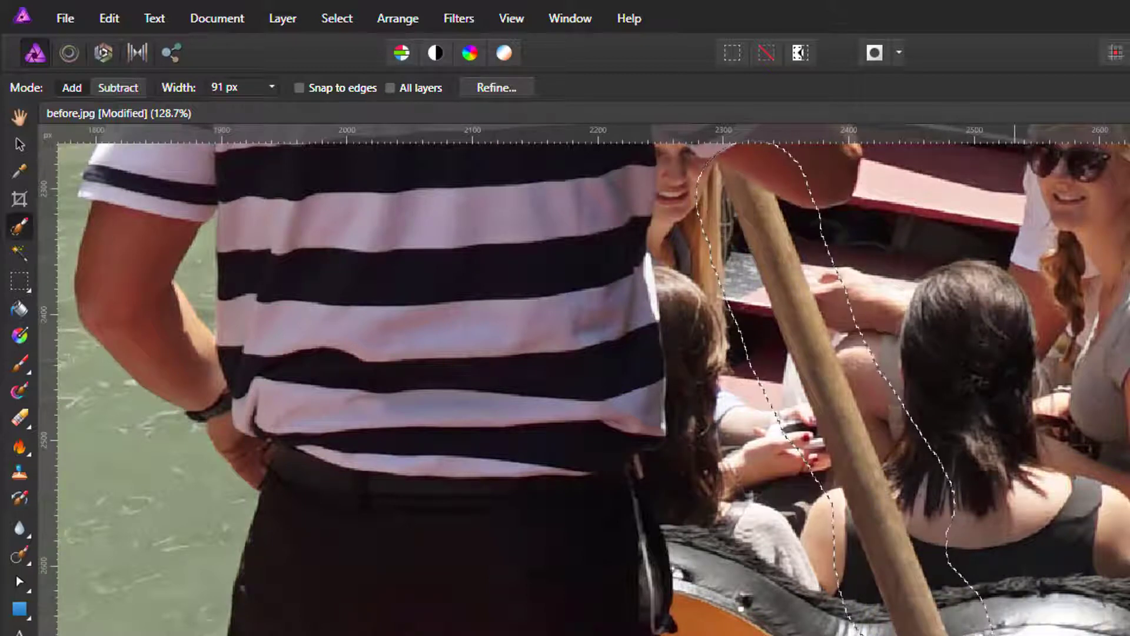
mouse_move(710, 508)
mouse_down()
mouse_move(628, 368)
mouse_move(650, 219)
mouse_move(692, 250)
mouse_up()
mouse_move(824, 572)
mouse_down()
mouse_move(796, 589)
mouse_move(687, 474)
mouse_move(624, 328)
mouse_move(606, 316)
mouse_up()
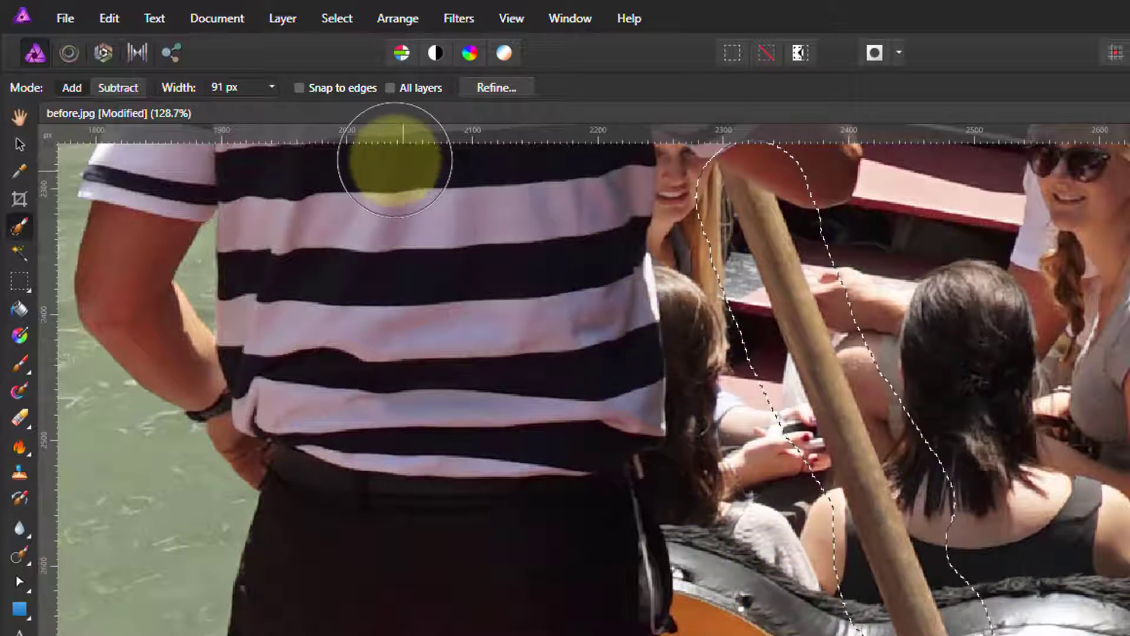
- With Snap to edges on and Subtract mode, trim the selection to the oar's left edge
click(299, 88)
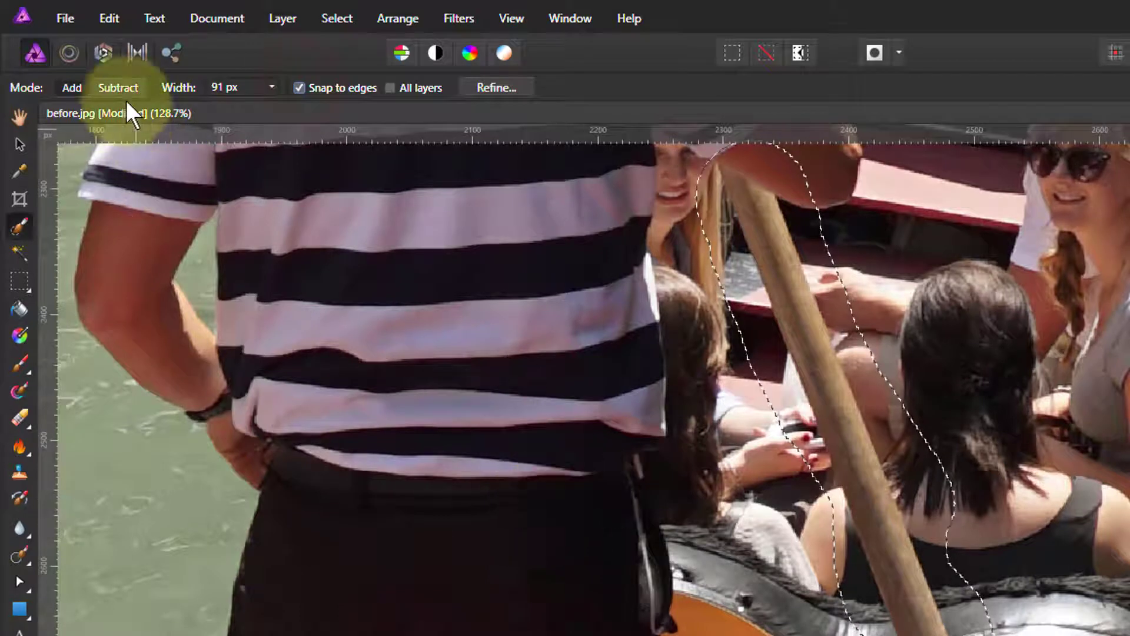
click(72, 88)
mouse_move(680, 363)
mouse_down()
mouse_move(709, 357)
mouse_move(644, 249)
mouse_move(656, 205)
mouse_move(716, 340)
mouse_move(669, 271)
mouse_move(680, 238)
mouse_move(661, 187)
mouse_move(679, 421)
mouse_move(700, 435)
mouse_move(725, 415)
mouse_move(738, 422)
mouse_move(771, 481)
mouse_move(760, 440)
mouse_move(790, 569)
mouse_move(816, 619)
mouse_move(764, 453)
mouse_move(777, 568)
mouse_move(835, 635)
mouse_up()
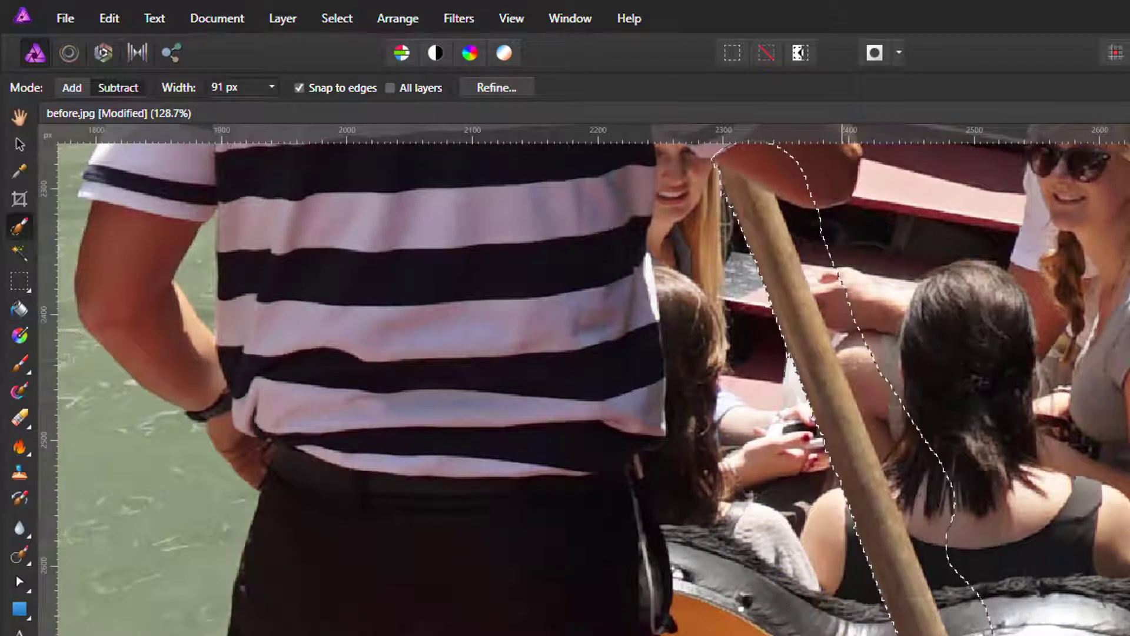
mouse_move(900, 277)
mouse_down()
mouse_move(889, 297)
mouse_move(885, 230)
mouse_move(825, 159)
mouse_move(873, 269)
mouse_move(937, 338)
mouse_move(919, 357)
mouse_move(951, 398)
mouse_move(1048, 467)
mouse_move(975, 398)
mouse_move(913, 380)
mouse_move(911, 336)
mouse_move(923, 350)
mouse_move(889, 345)
mouse_up()
- With a smaller brush and snapping on, refine the selection edge along the pole beside the woman's hair
key(bracketleft)
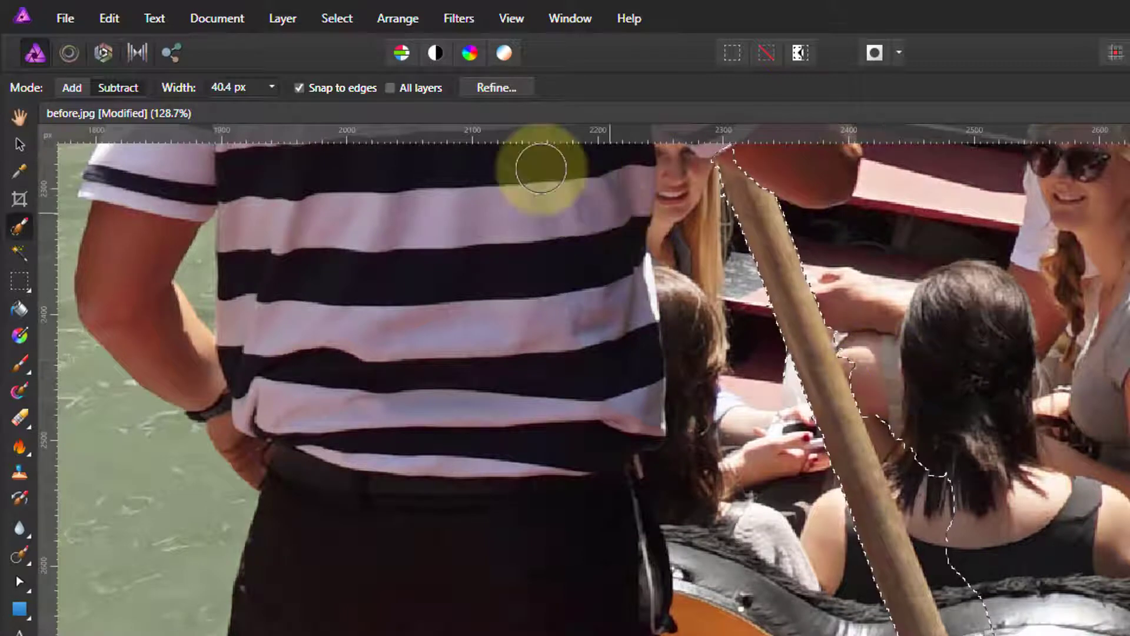
click(299, 87)
click(299, 87)
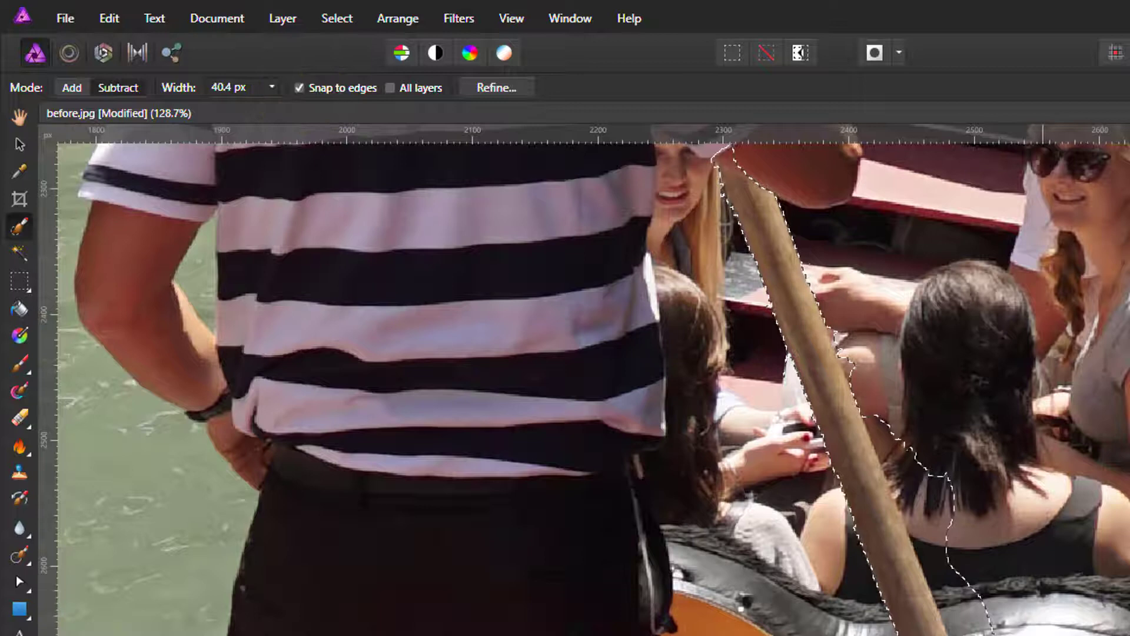
mouse_move(1008, 507)
mouse_down()
mouse_move(972, 517)
mouse_move(997, 434)
mouse_move(932, 419)
mouse_move(901, 394)
mouse_move(871, 308)
mouse_move(926, 316)
mouse_move(852, 313)
mouse_up()
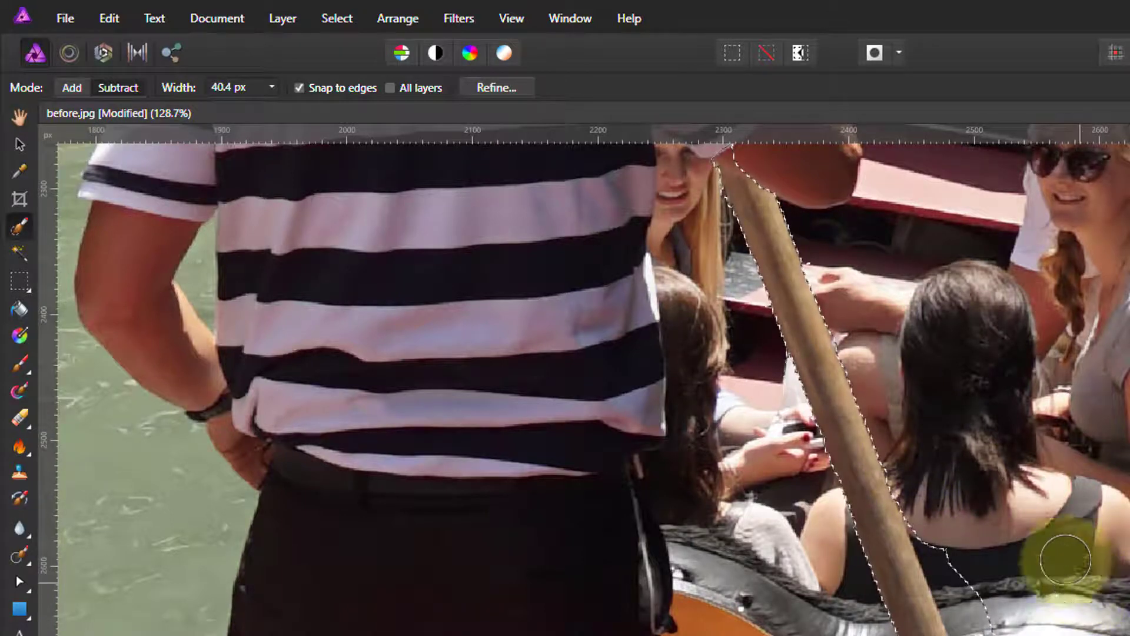
- In Quick Mask with black as foreground, repaint the mask so the lower pole stays clear to the hull
click(876, 50)
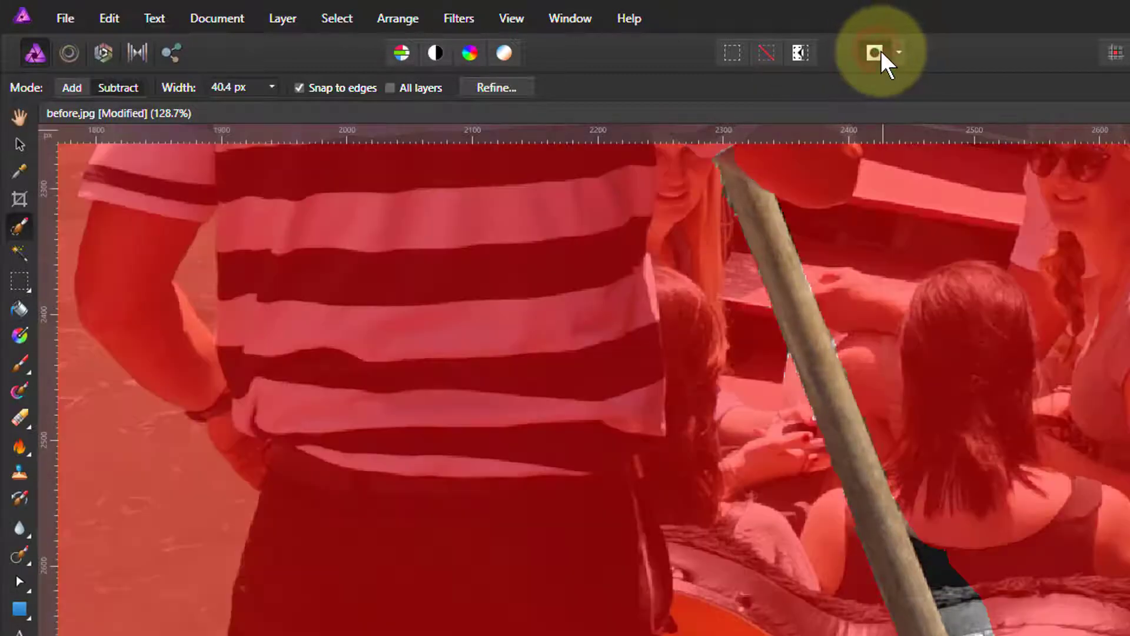
mouse_move(775, 408)
mouse_down()
mouse_move(837, 481)
mouse_move(833, 265)
mouse_move(811, 374)
mouse_move(944, 606)
mouse_up()
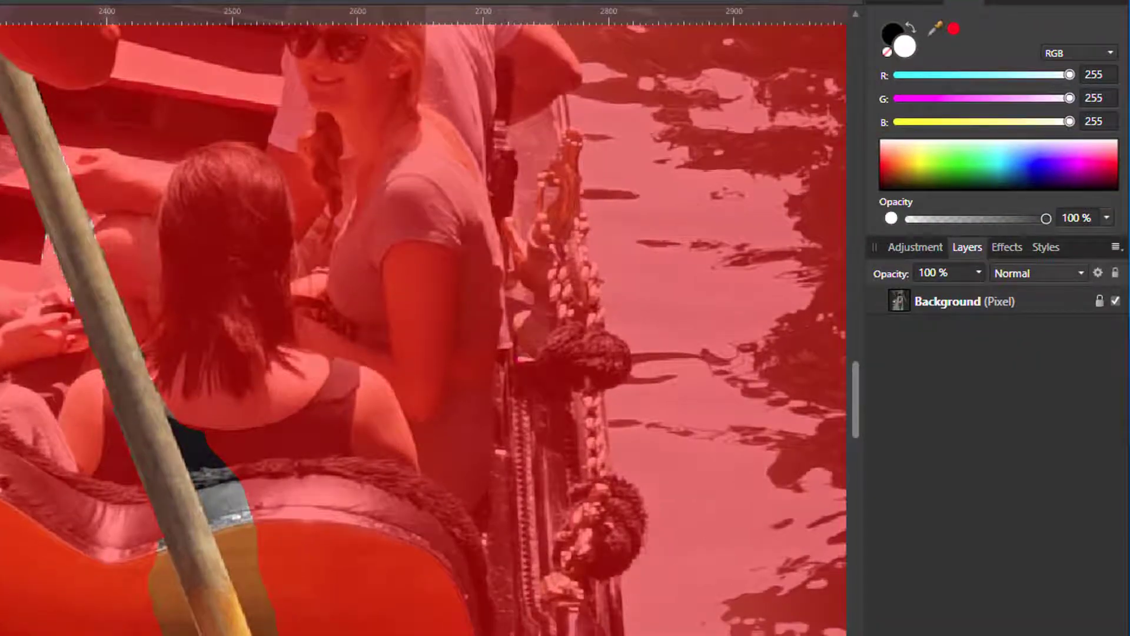
key(x)
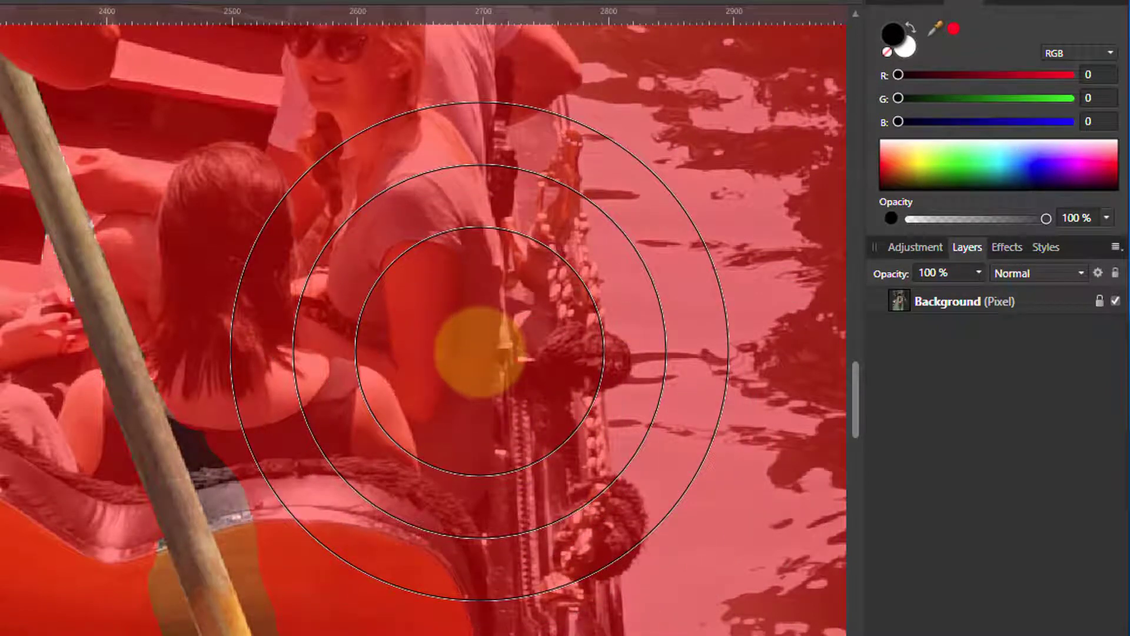
mouse_move(480, 351)
mouse_down()
mouse_move(467, 341)
mouse_move(391, 447)
mouse_move(274, 551)
mouse_move(176, 568)
mouse_move(253, 571)
mouse_up()
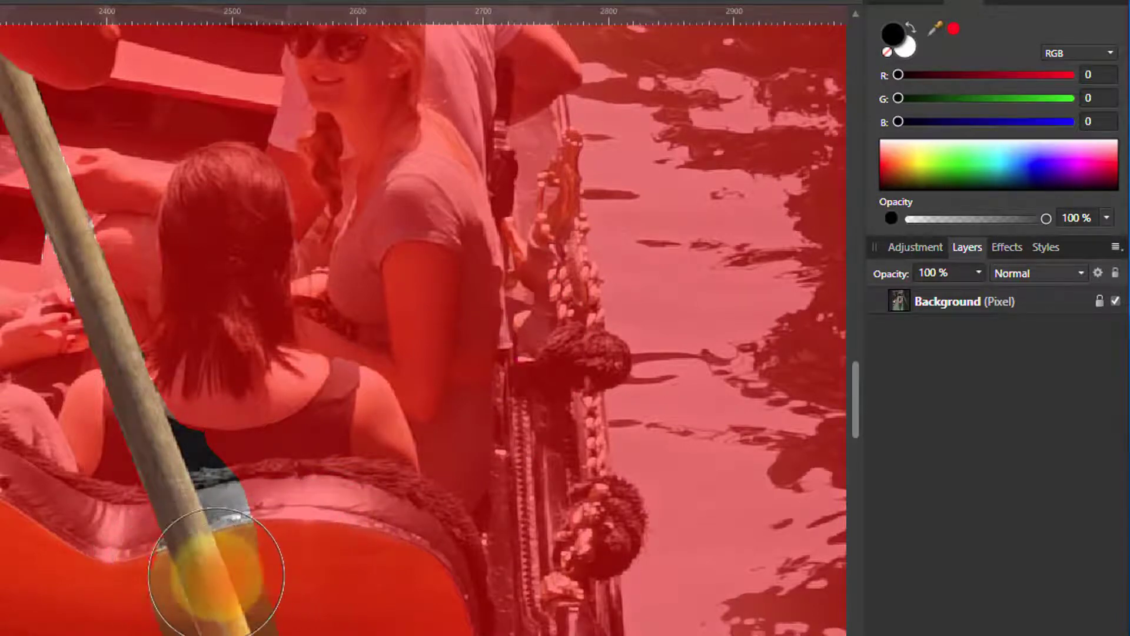
mouse_move(217, 574)
mouse_down()
mouse_move(189, 494)
mouse_move(189, 440)
mouse_move(168, 412)
mouse_move(141, 444)
mouse_up()
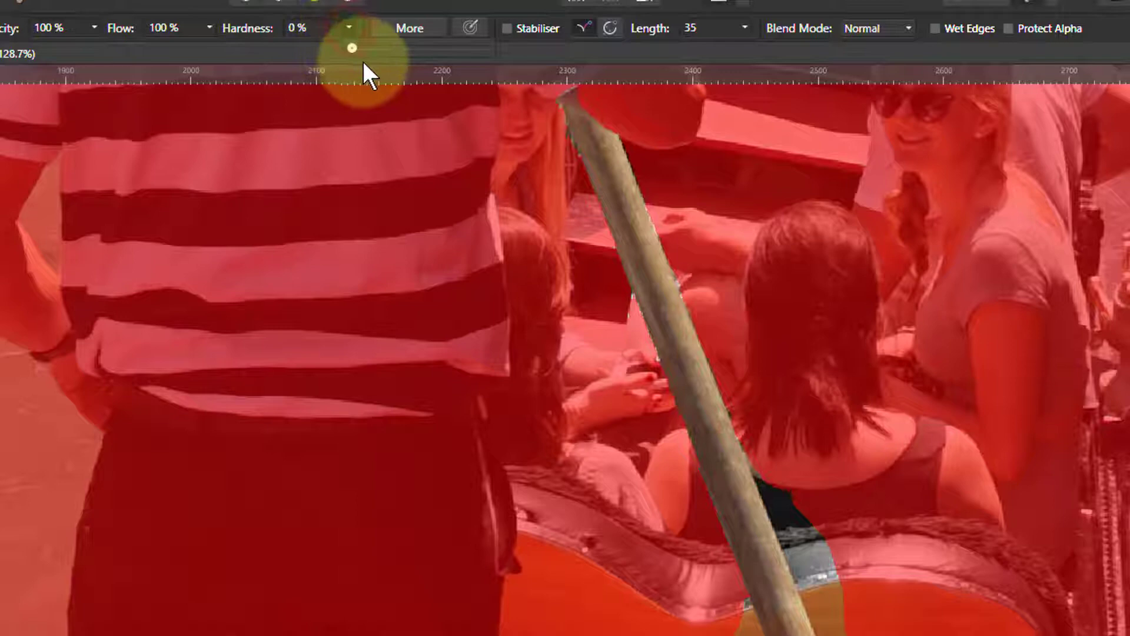
- Set the selection brush hardness to 100%
click(347, 27)
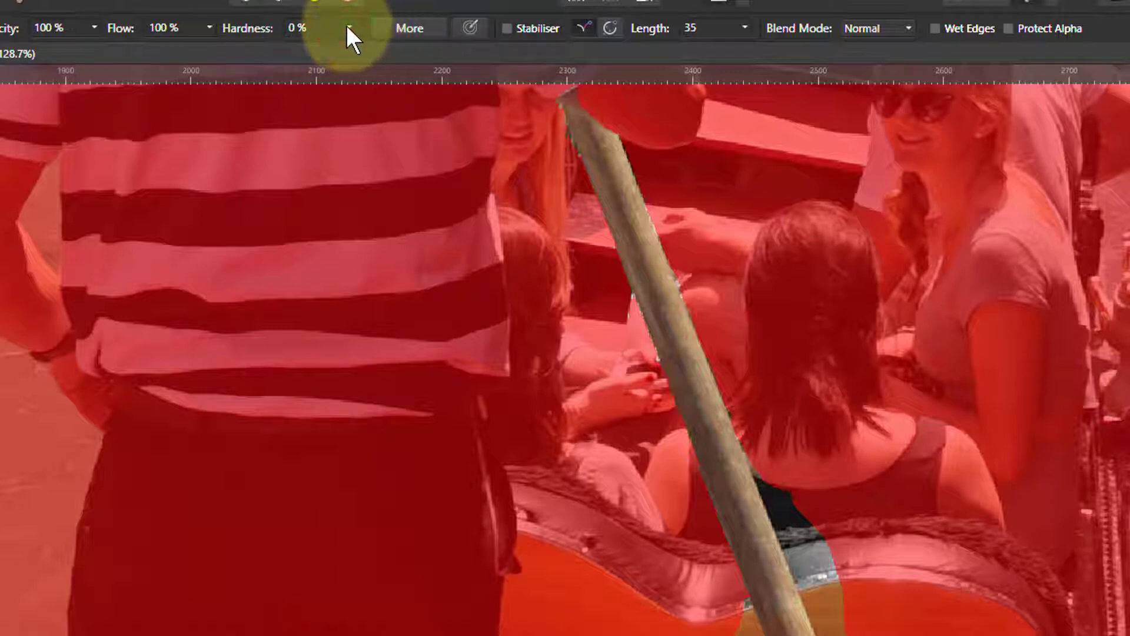
click(308, 26)
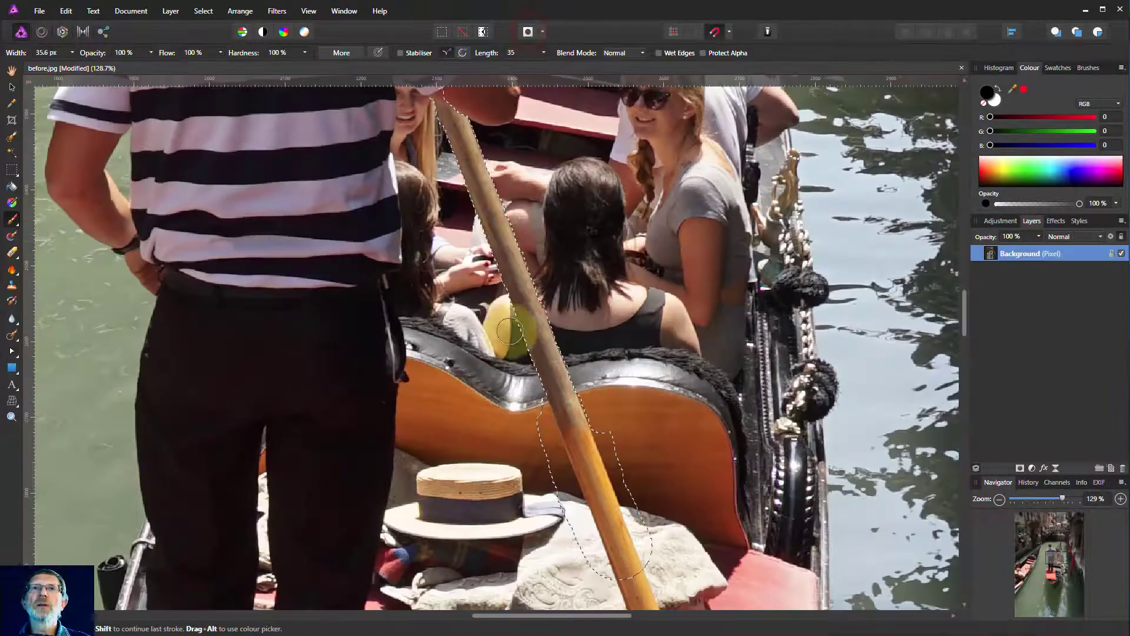
- Return to the marching-ants view, zoom to about 1500% on the pole edge, and choose the View (hand) tool
mouse_move(504, 323)
mouse_down()
mouse_move(504, 416)
mouse_move(495, 236)
mouse_move(558, 314)
mouse_move(543, 304)
mouse_up()
scroll(543, 305, up, 10)
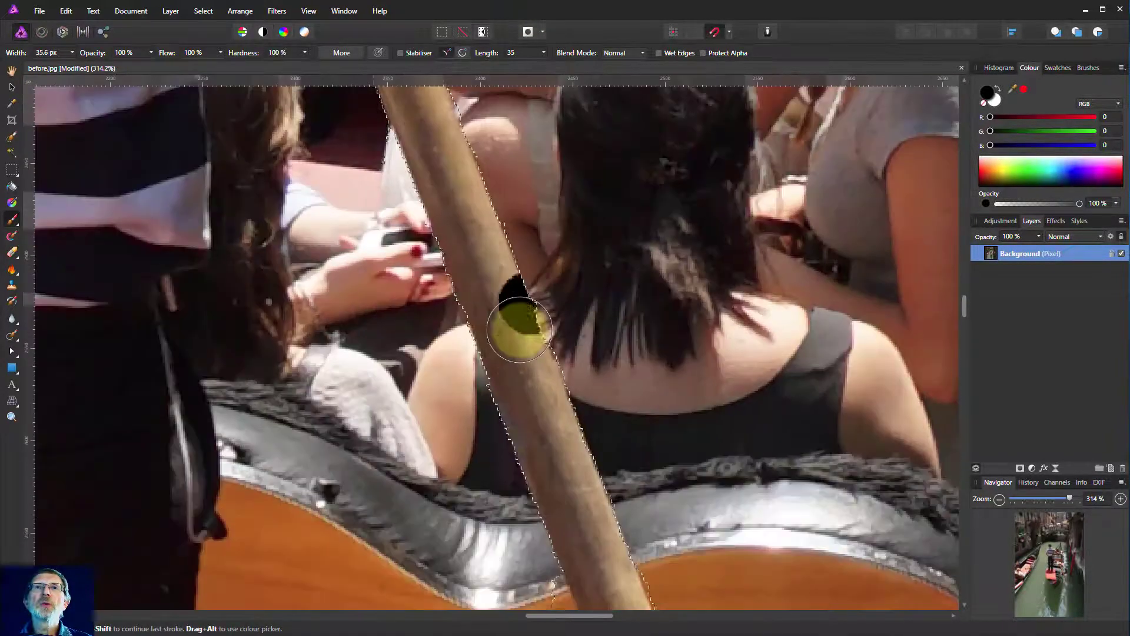
scroll(513, 341, up, 4)
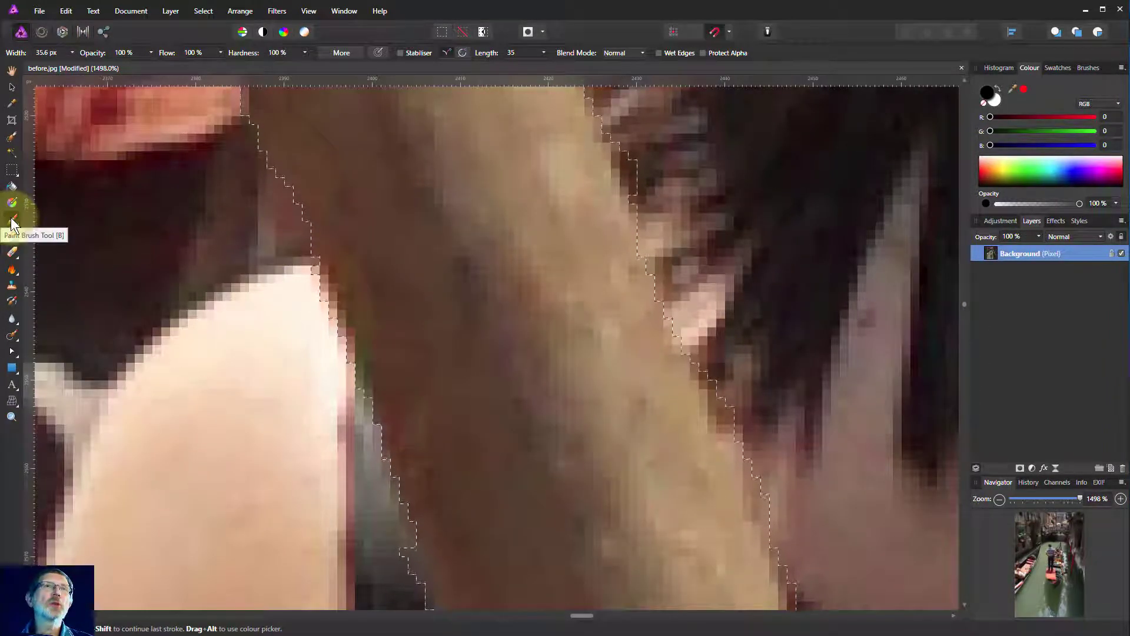
click(13, 73)
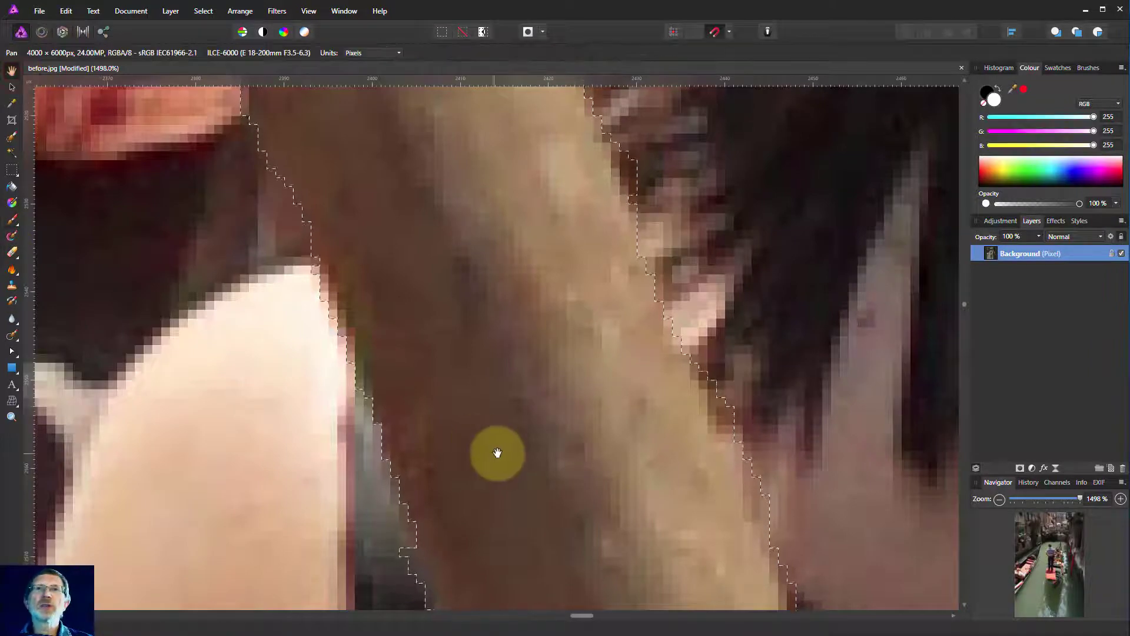
- Switch back to the Selection Brush with Snap to edges off and width reduced to 6.8 px
click(11, 138)
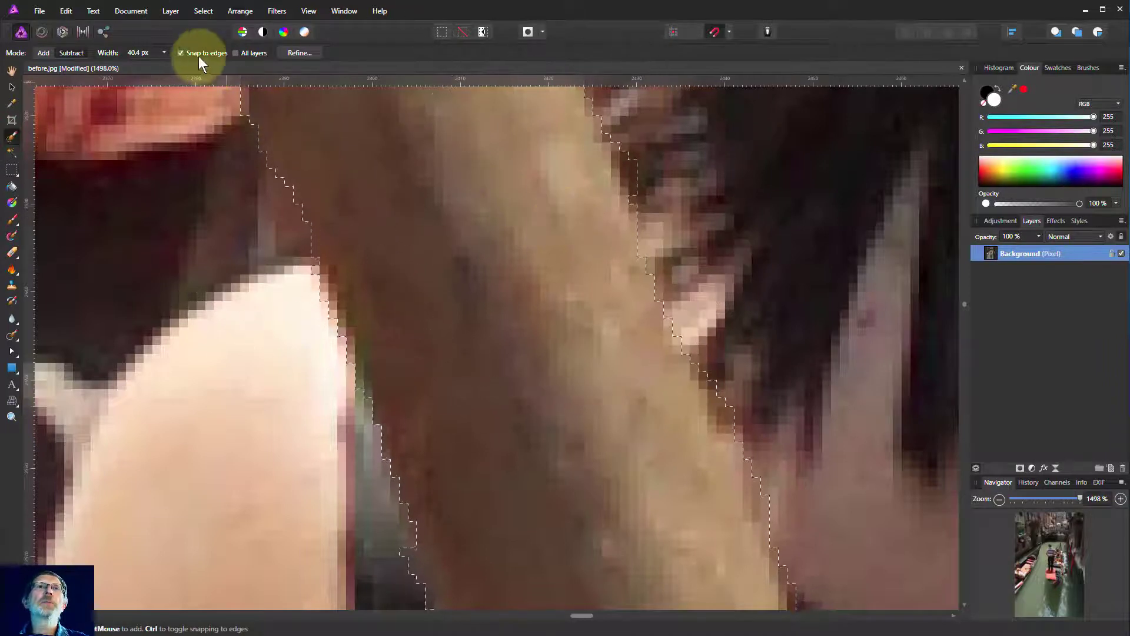
click(182, 53)
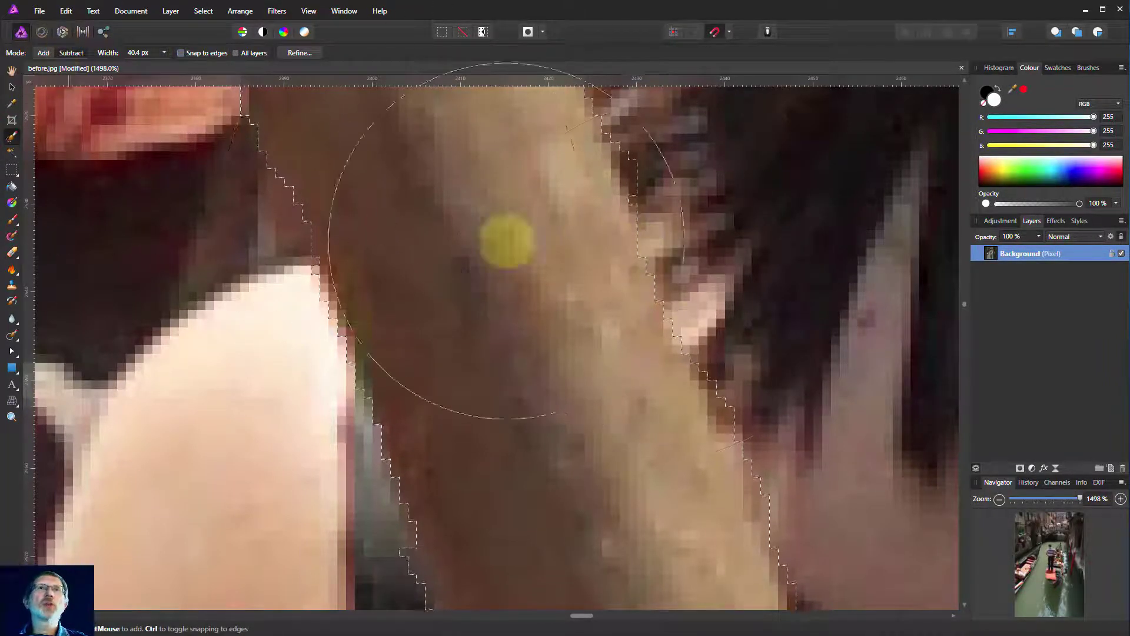
key(bracketleft)
key(bracketleft)
key(bracketleft)
key(bracketleft)
key(bracketleft)
key(bracketleft)
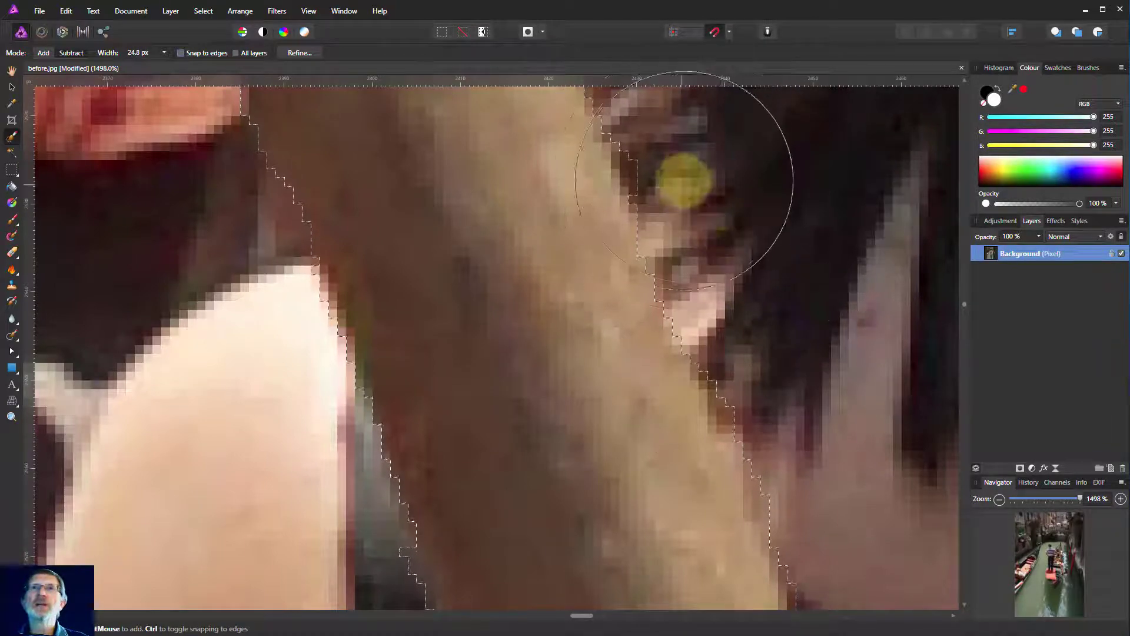
key(bracketleft)
key(bracketleft)
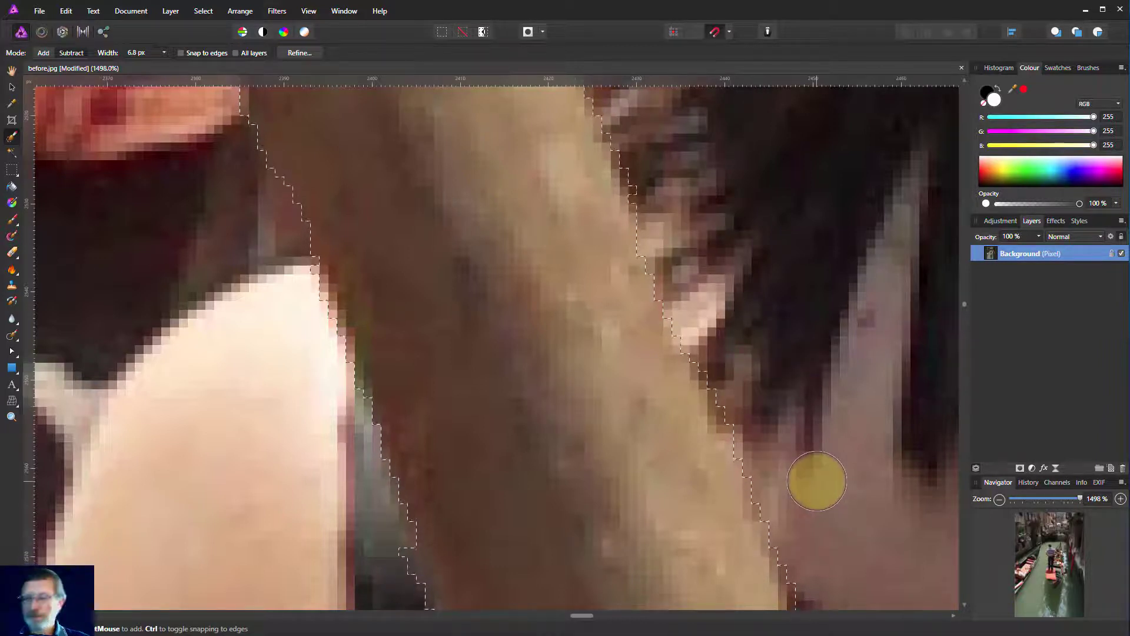
key(ctrl+0)
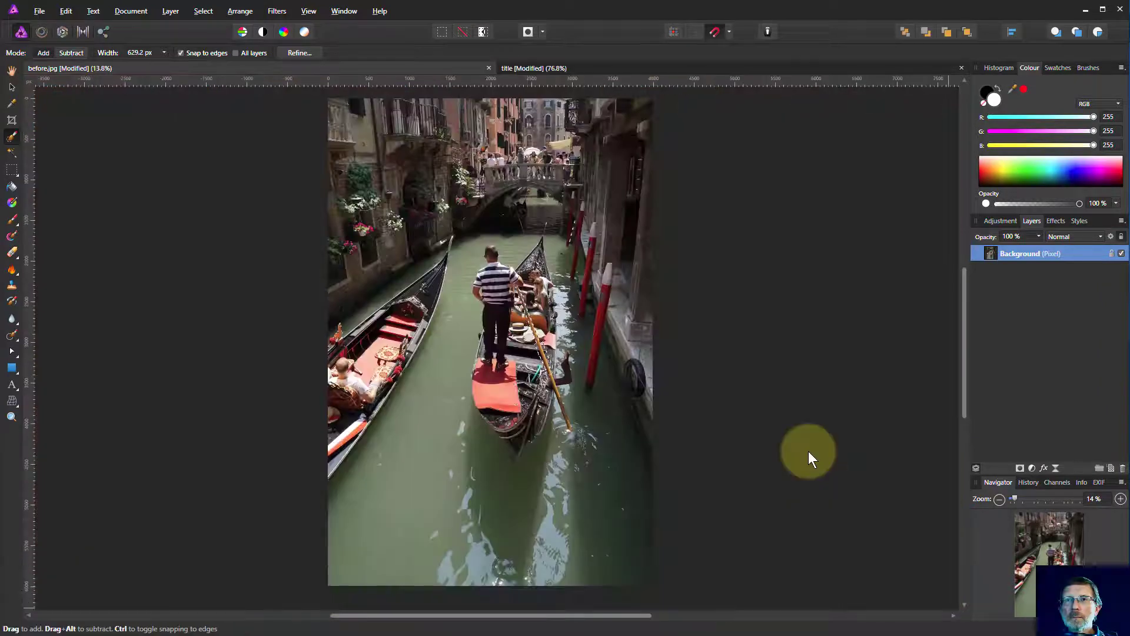